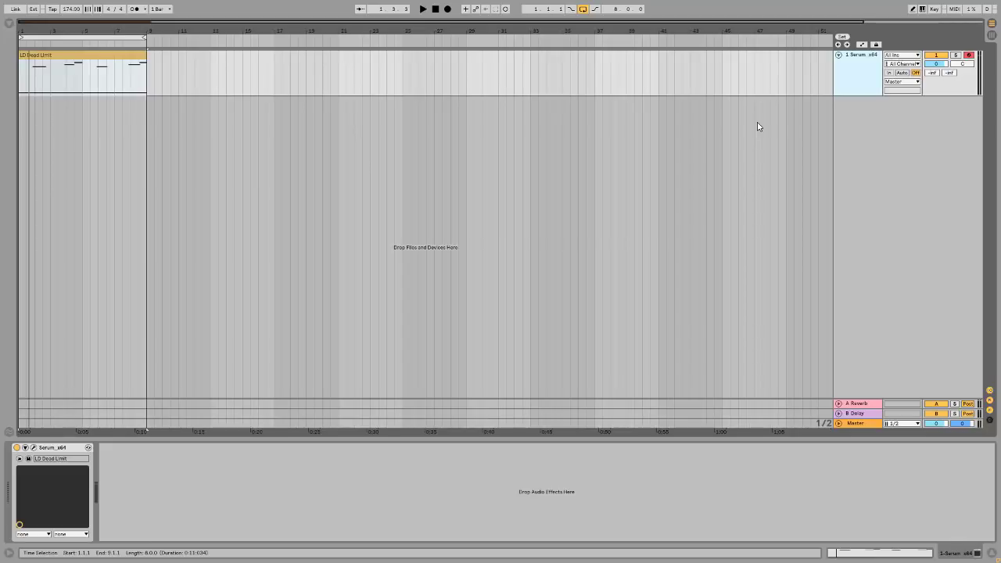
Step: Open the Serum instrument's window and play the LD Dead Limit clip through once to hear the preset
left_click(33, 448)
left_click_drag(560, 132, 546, 115)
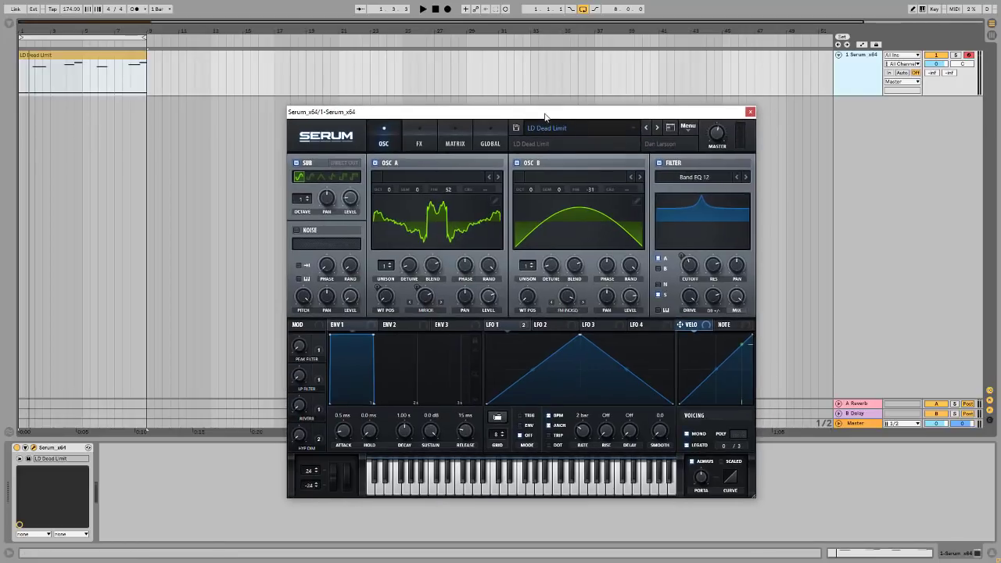
left_click(423, 8)
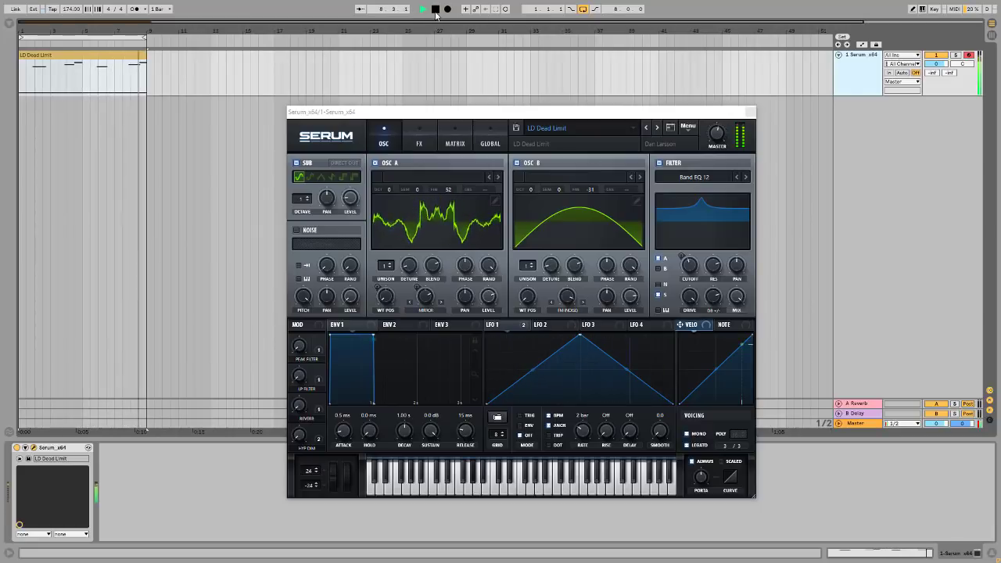
left_click(436, 10)
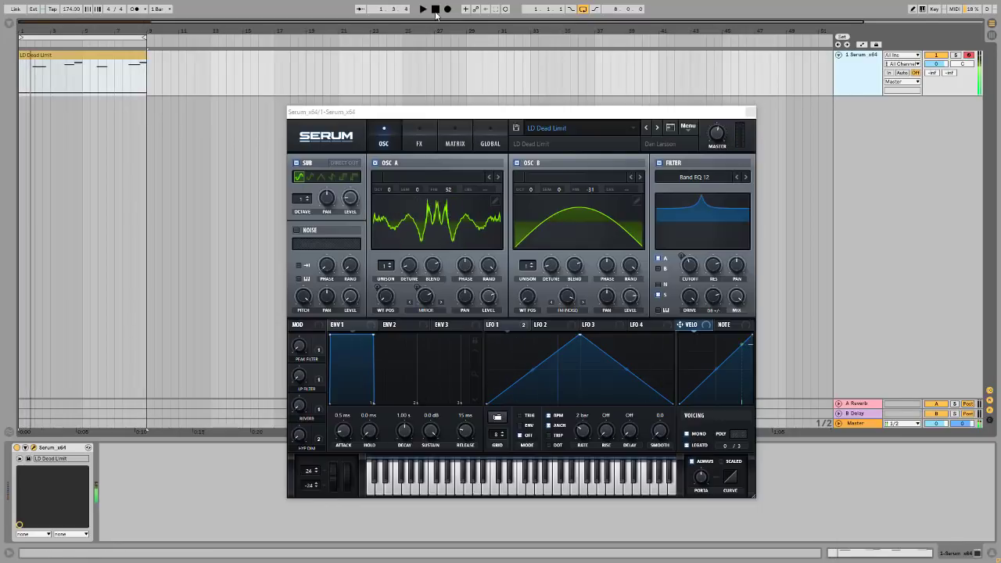
left_click(519, 112)
left_click_drag(518, 112, 516, 109)
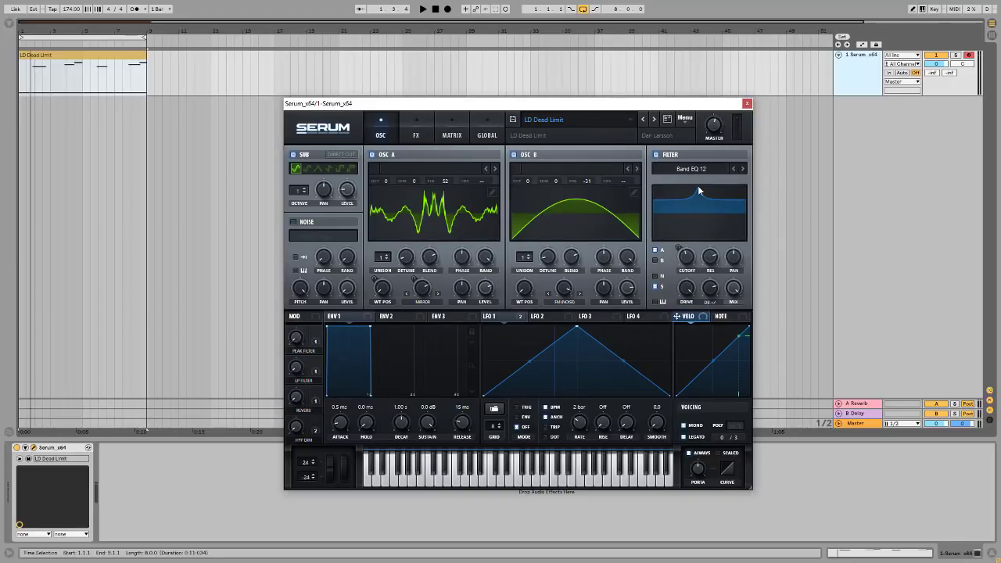
Step: Play the clip with Serum's Band EQ 12 filter switched off and on to compare the sound
left_click(656, 155)
key("space")
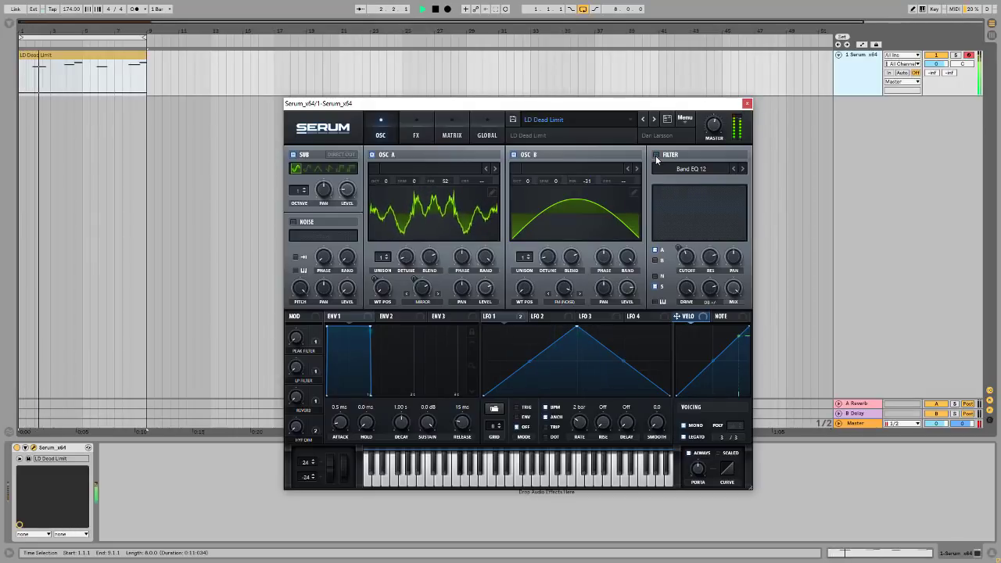
left_click(656, 155)
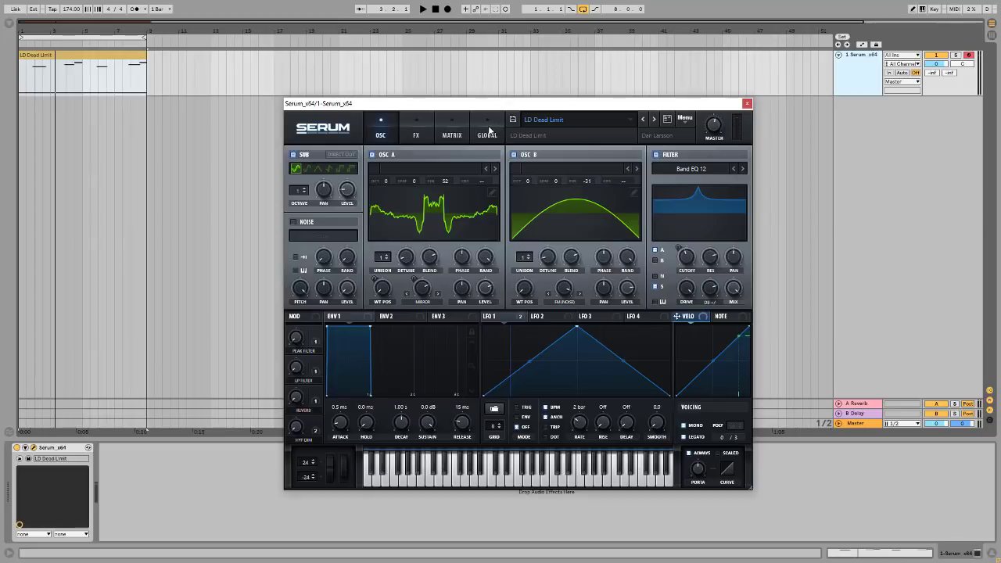
Step: Look through Serum's effects chain down to the reverb and return to the oscillator page
left_click(416, 130)
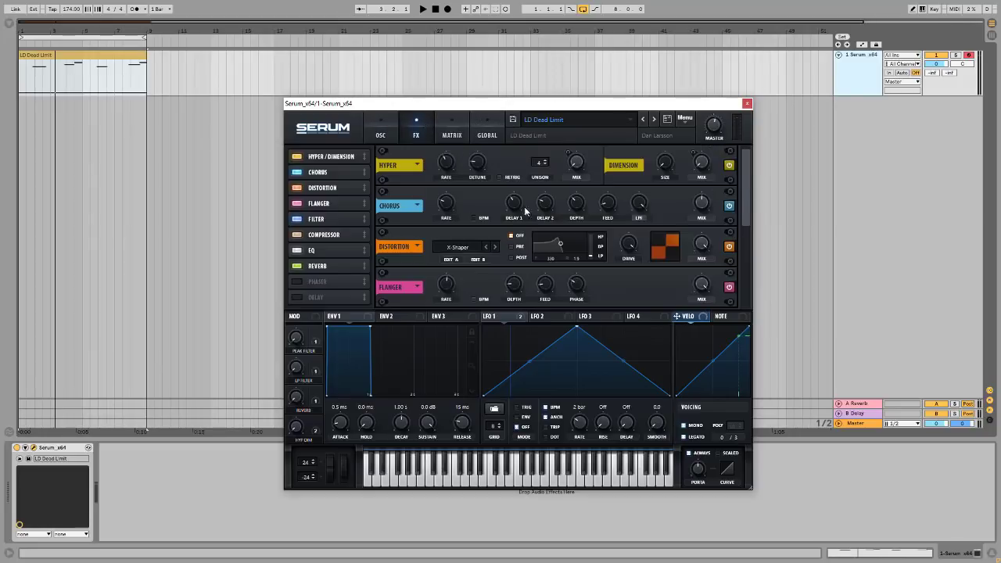
left_click(326, 220)
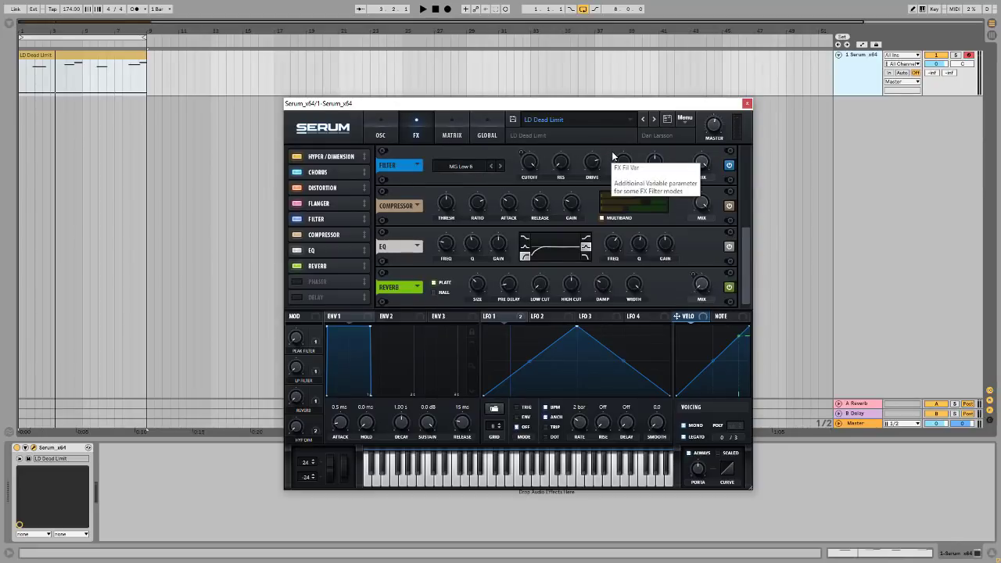
left_click(393, 124)
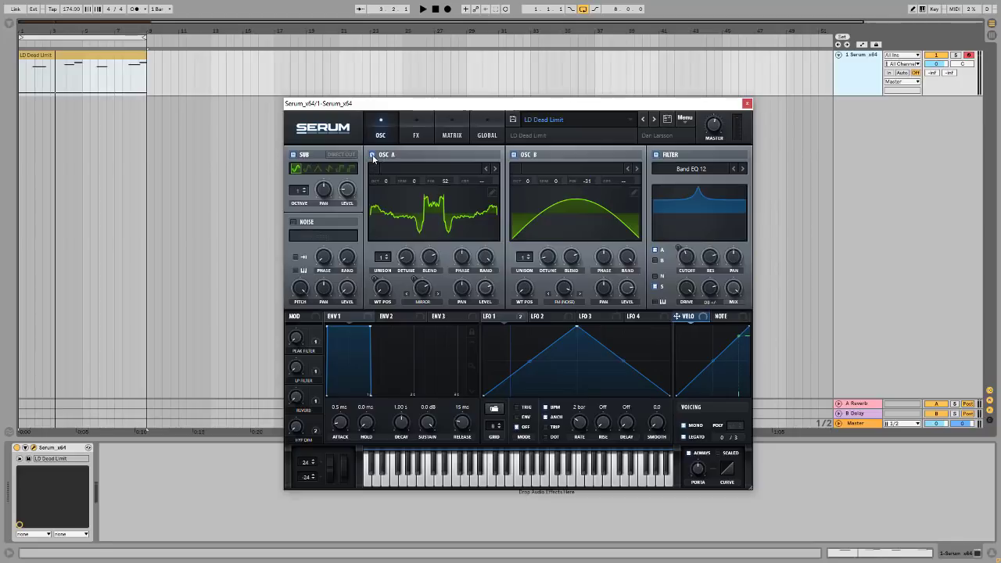
Step: Switch off oscillator B and look through the Digital wavetables available for oscillator A without choosing one
left_click(514, 155)
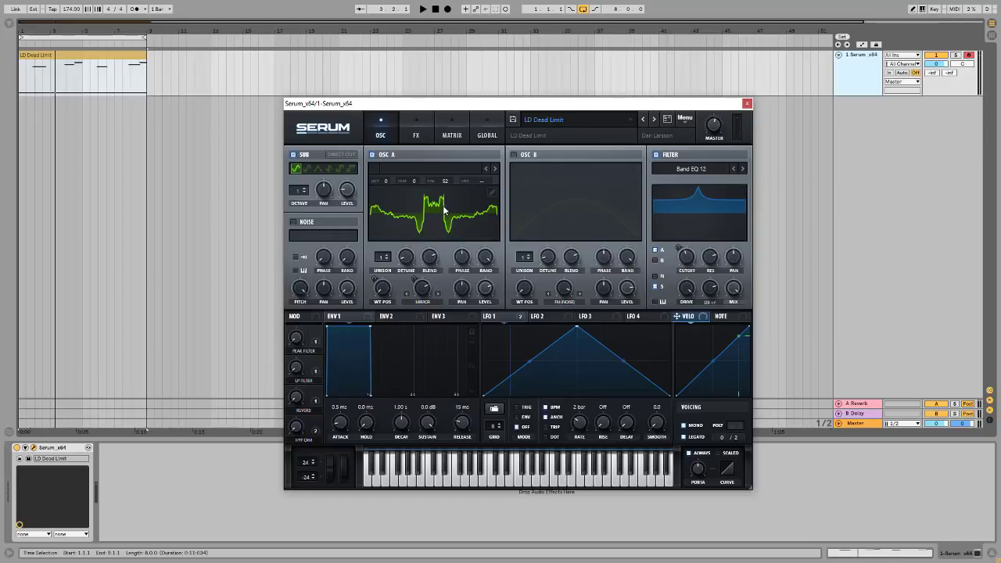
left_click(436, 171)
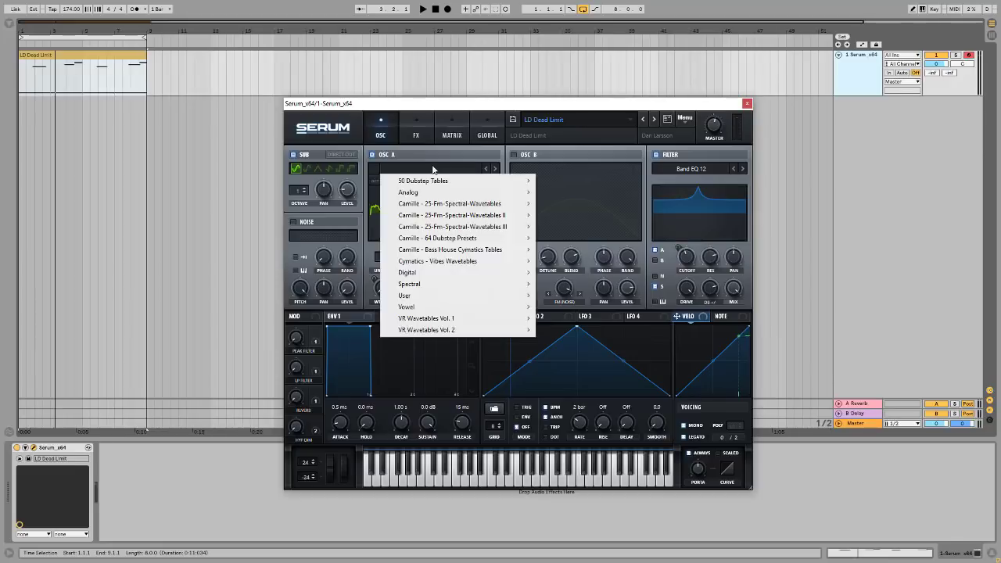
mouse_move(428, 276)
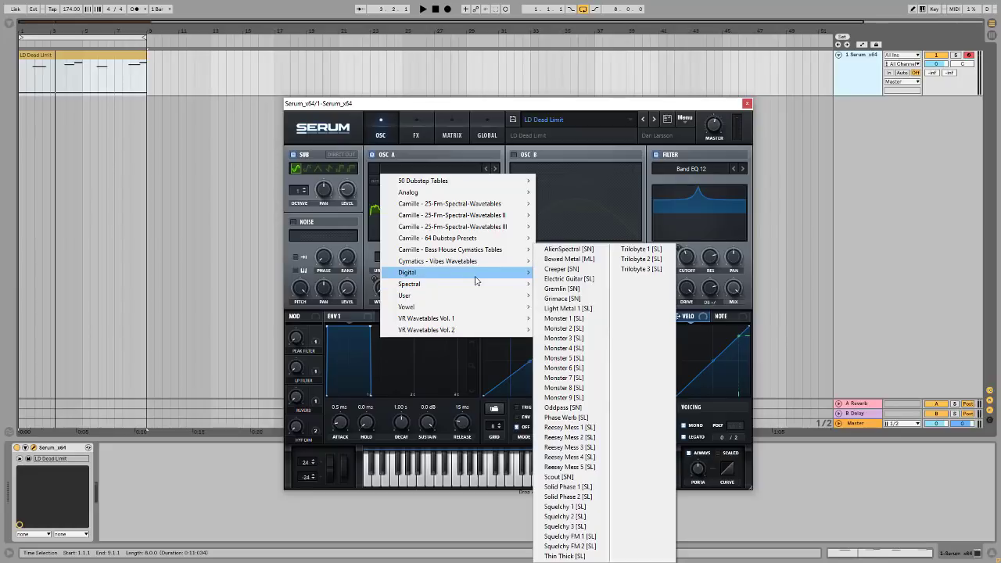
left_click(537, 114)
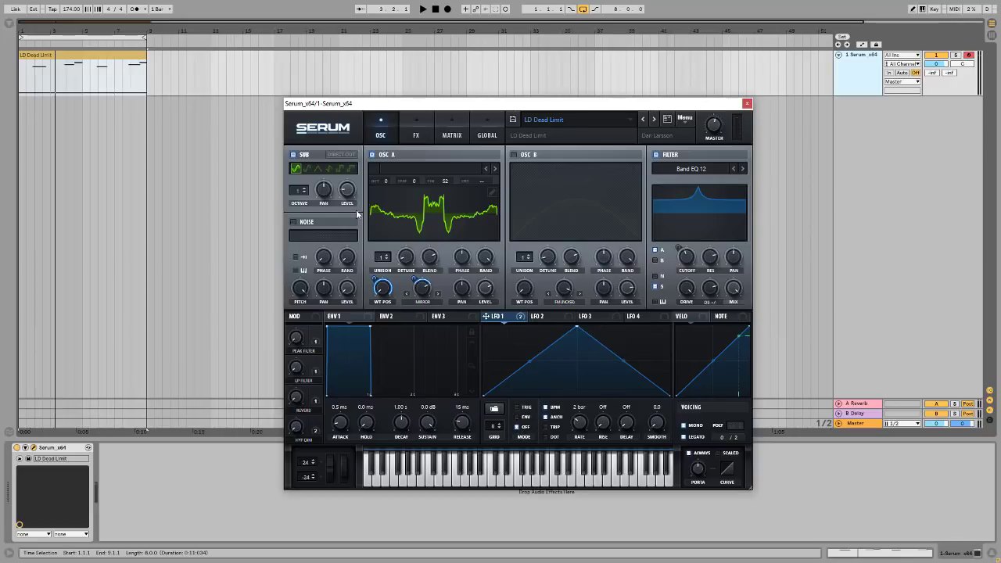
Step: Switch oscillator B on and off while the clip plays to compare the sound, leaving it on
left_click(515, 155)
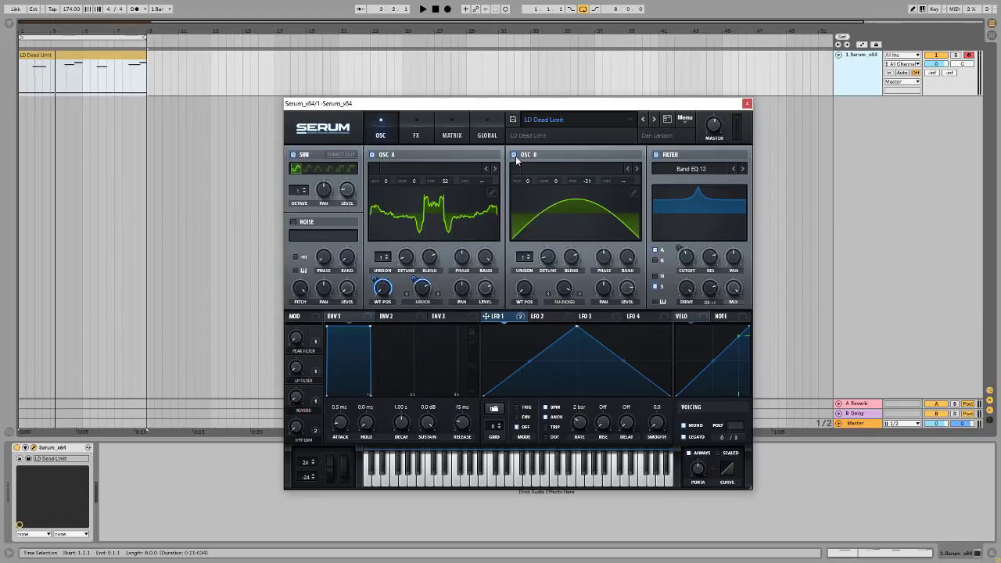
key("space")
left_click(515, 155)
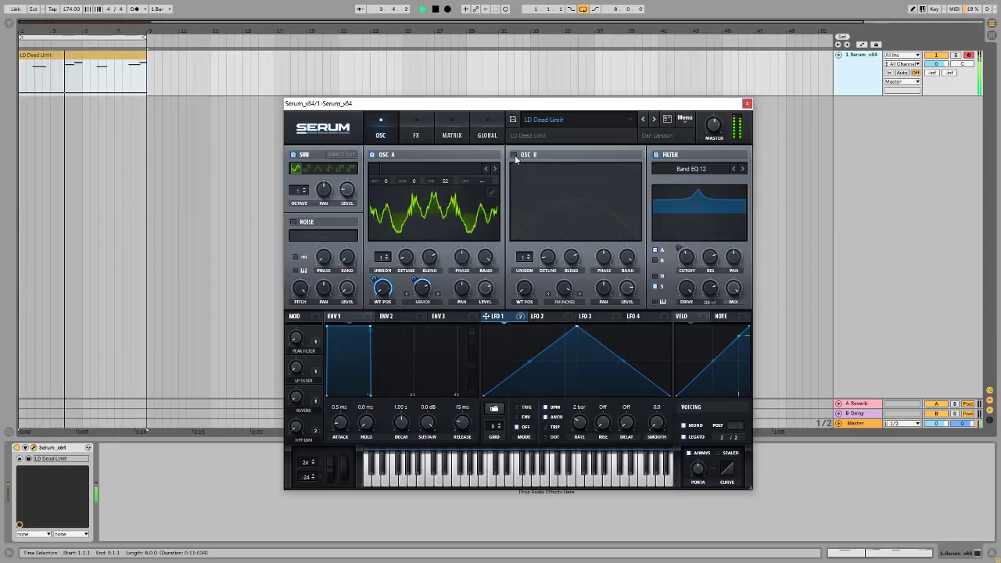
left_click(515, 155)
left_click(515, 155)
left_click(515, 155)
key("space")
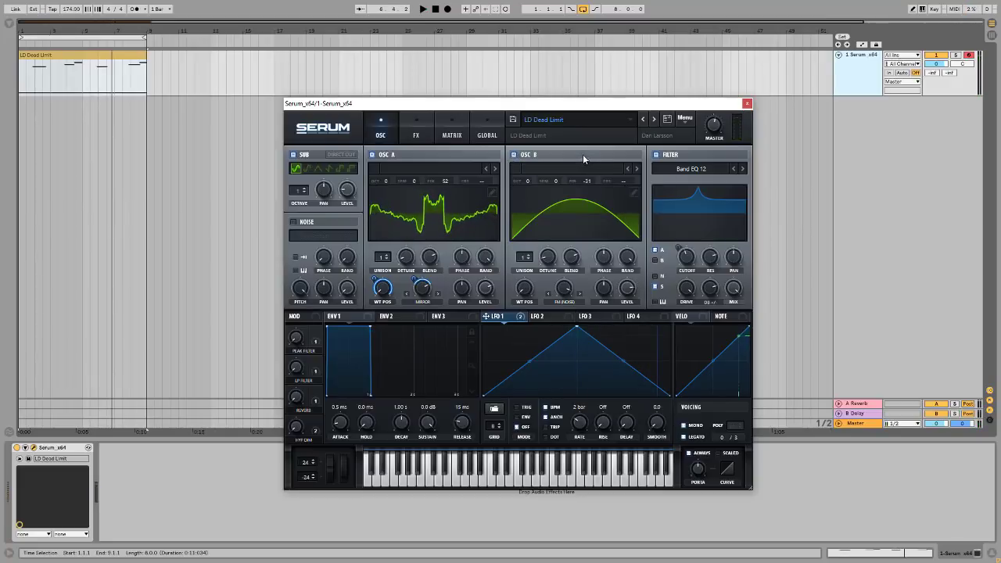
Step: Enable the WindChimes noise oscillator and play the clip, comparing oscillator B off and on
left_click(293, 222)
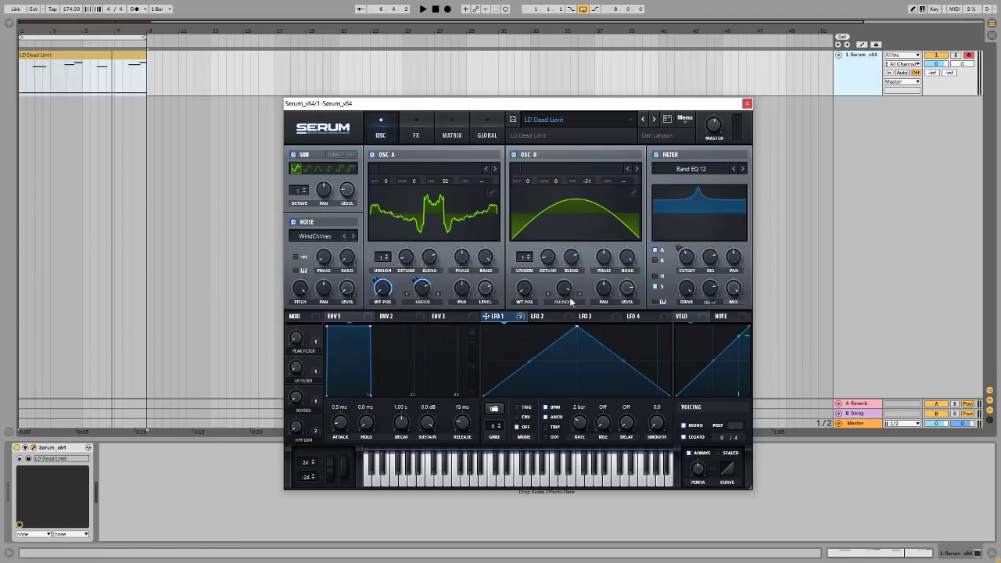
key("space")
left_click(513, 155)
left_click(512, 155)
key("space")
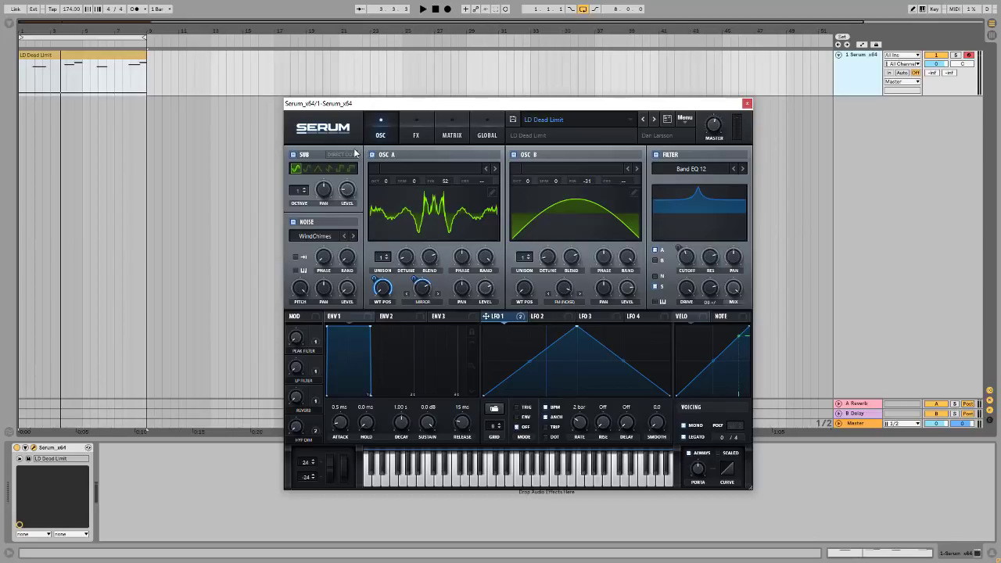
Step: Play the clip while switching the sub oscillator off, and switch it back on after stopping playback
key("space")
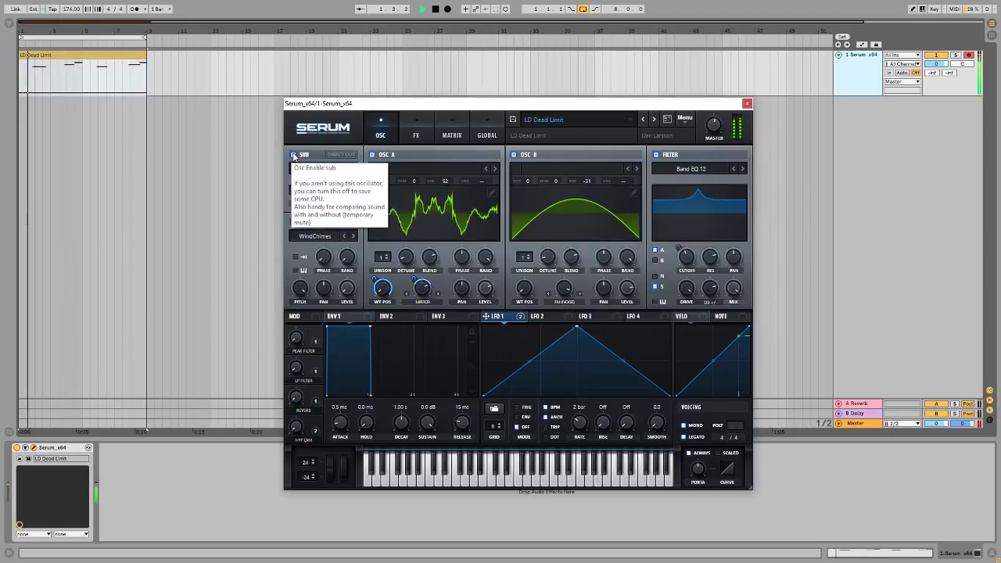
left_click(293, 155)
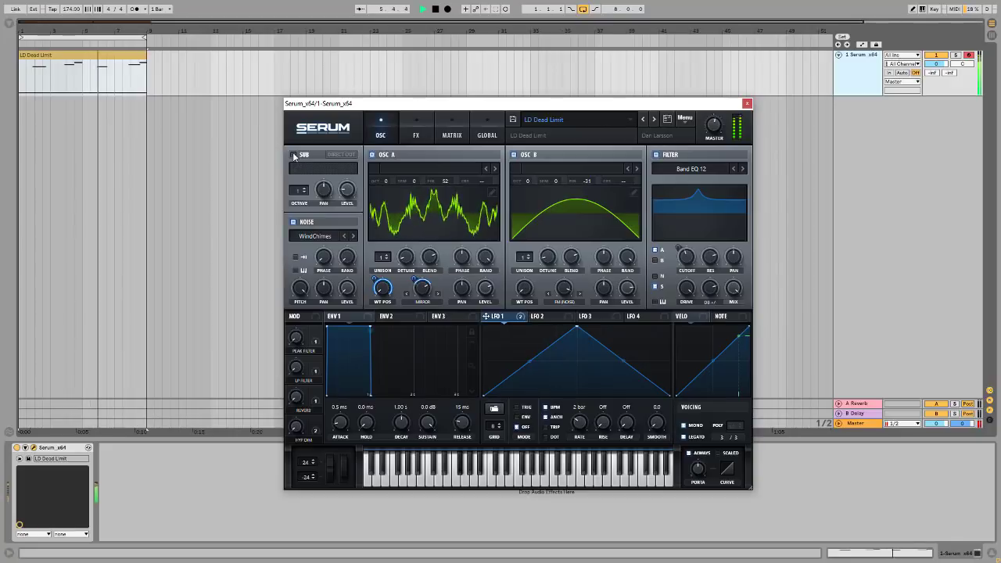
key("space")
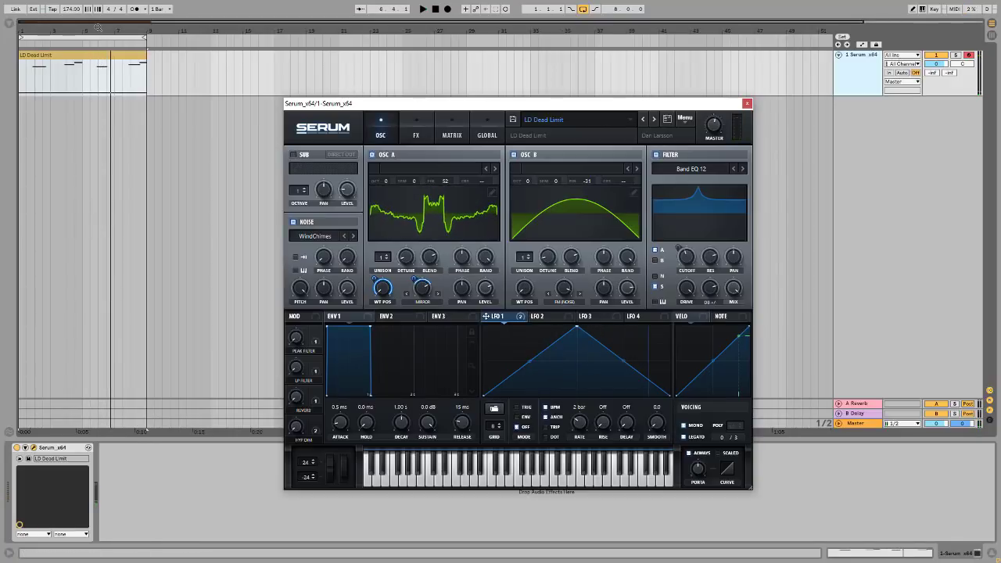
left_click_drag(98, 27, 102, 55)
left_click(294, 156)
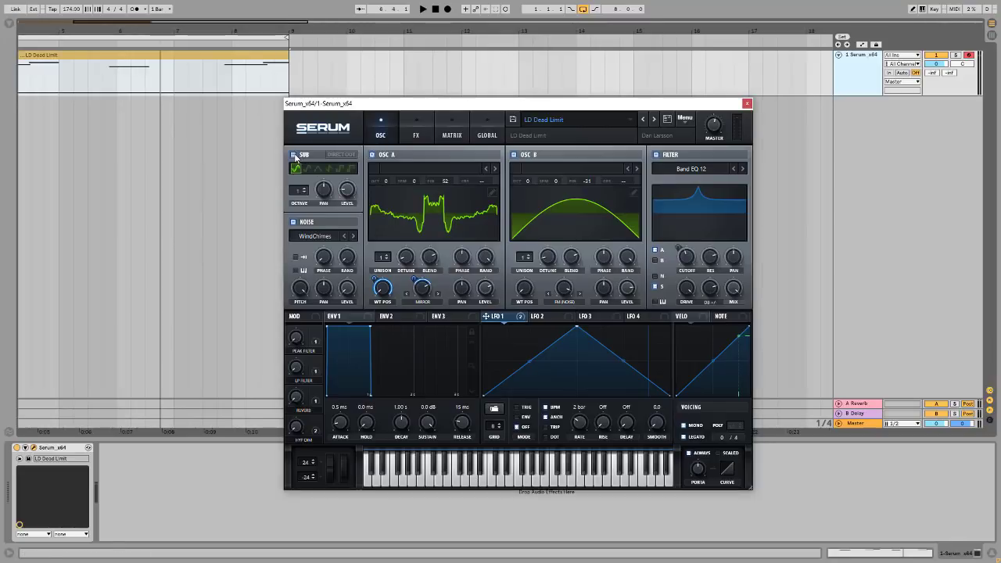
Step: Play the clip from position 5.4.1 to compare the low end with the sub oscillator off and on
left_click(106, 83)
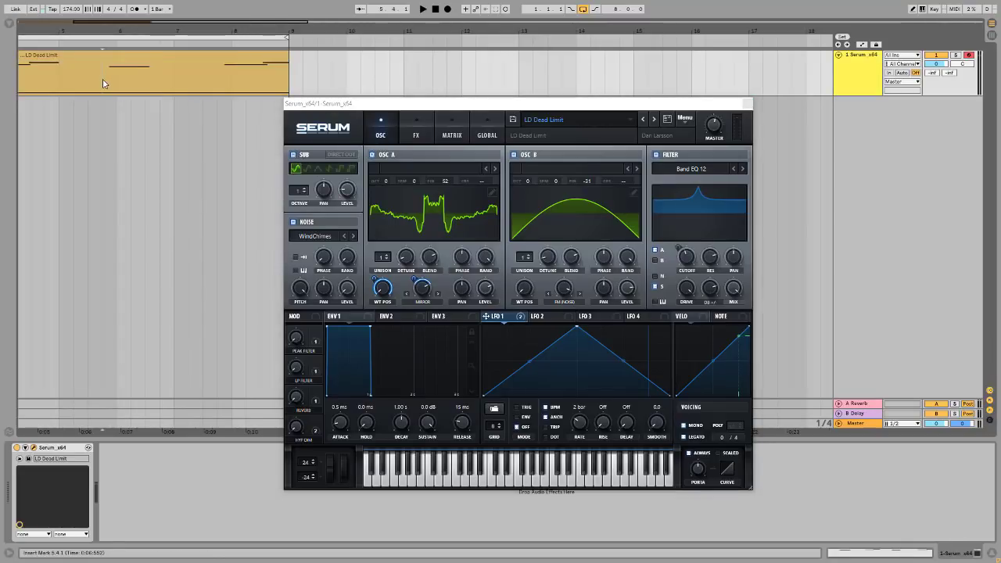
key("space")
left_click(295, 156)
key("space")
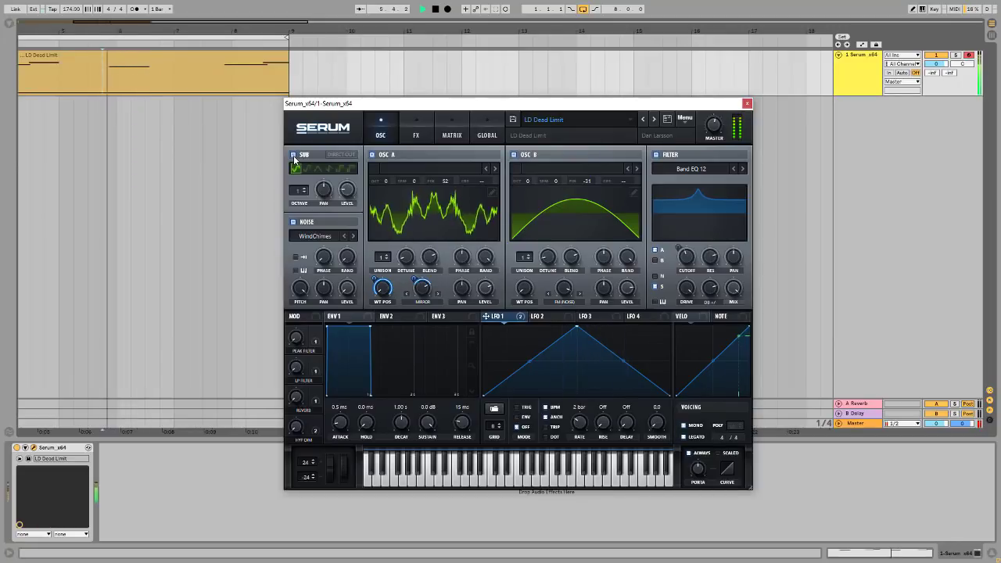
key("space")
key("minus")
key("minus")
key("minus")
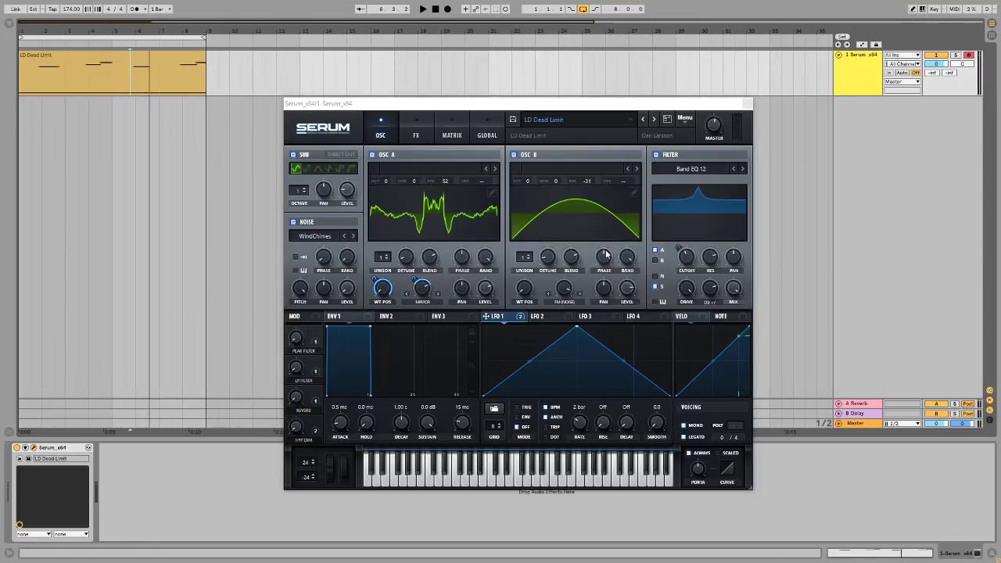
Step: Examine the settings of the effects in Serum's chain, from Hyper/Dimension to Reverb
left_click(421, 127)
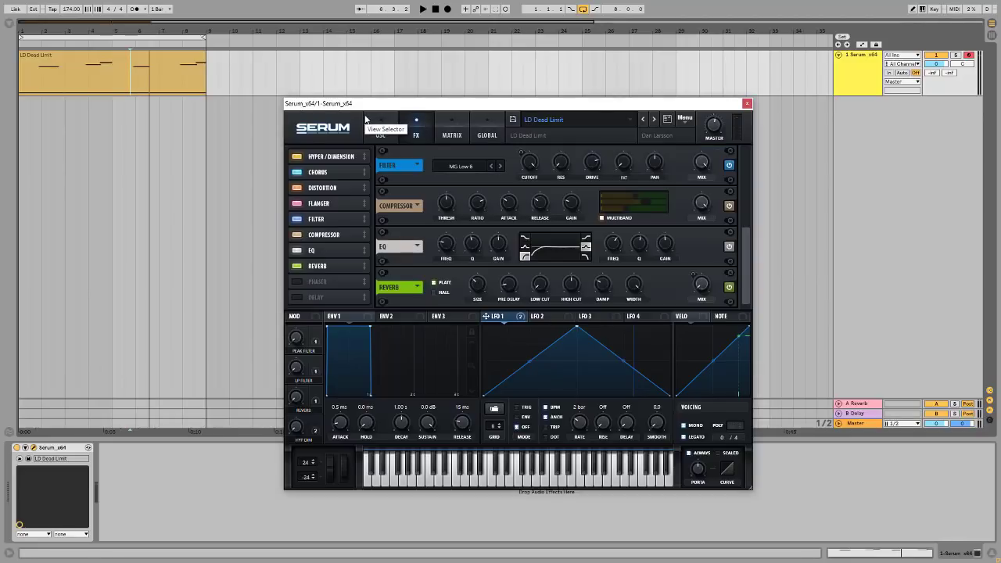
left_click(327, 180)
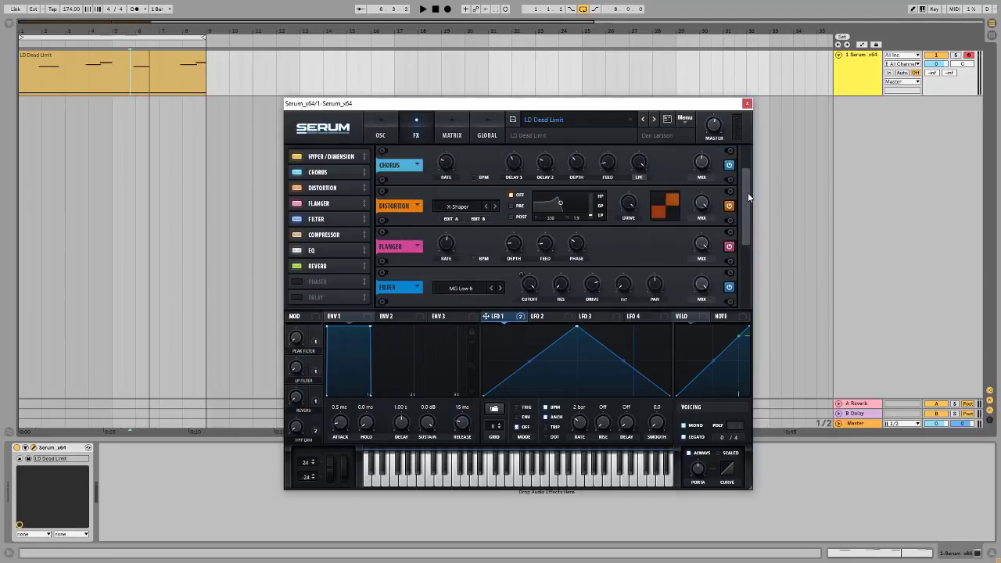
left_click_drag(748, 193, 750, 157)
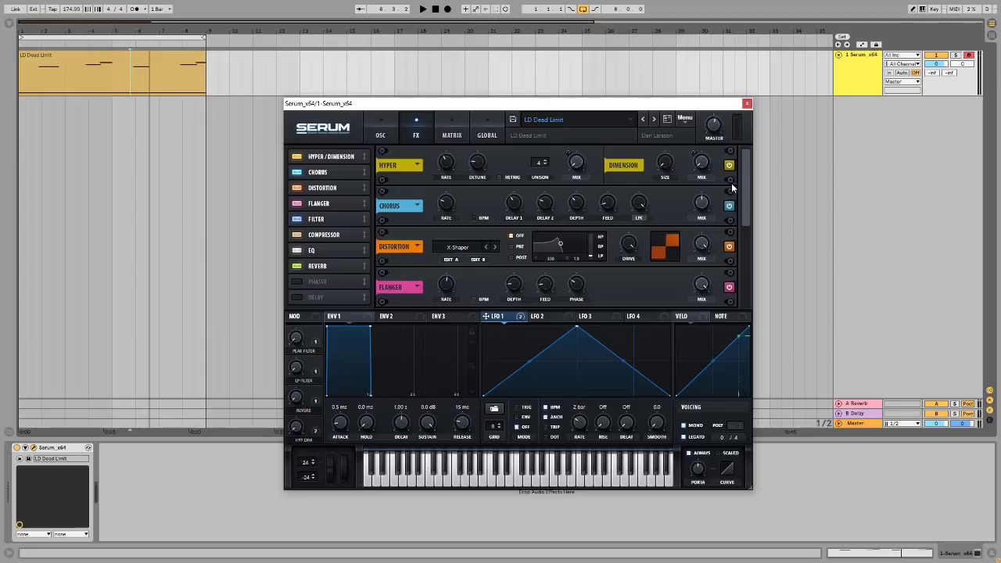
scroll(746, 190, "down", 3)
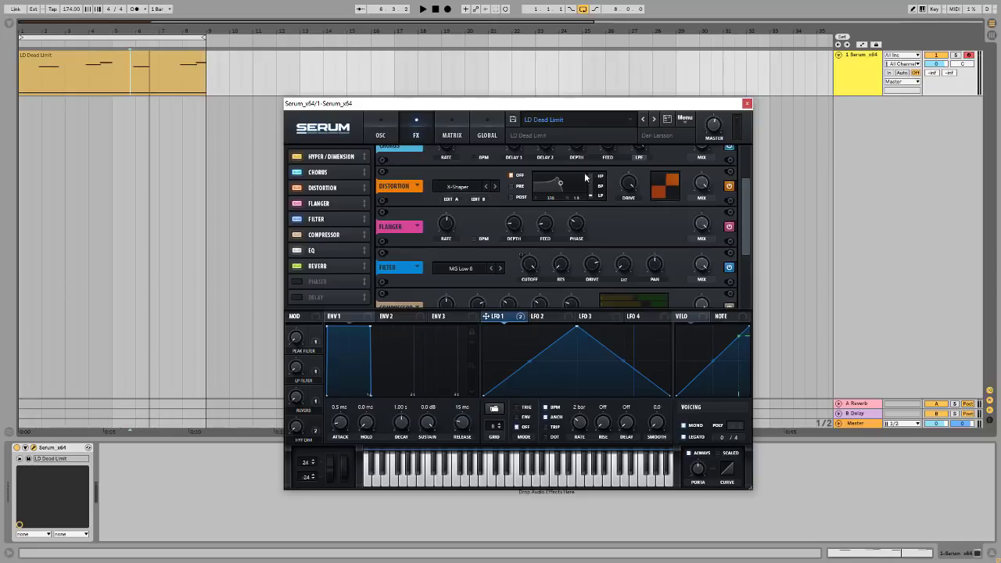
Step: Play the clip with the X-Shaper distortion bypassed and active to compare its effect
key("space")
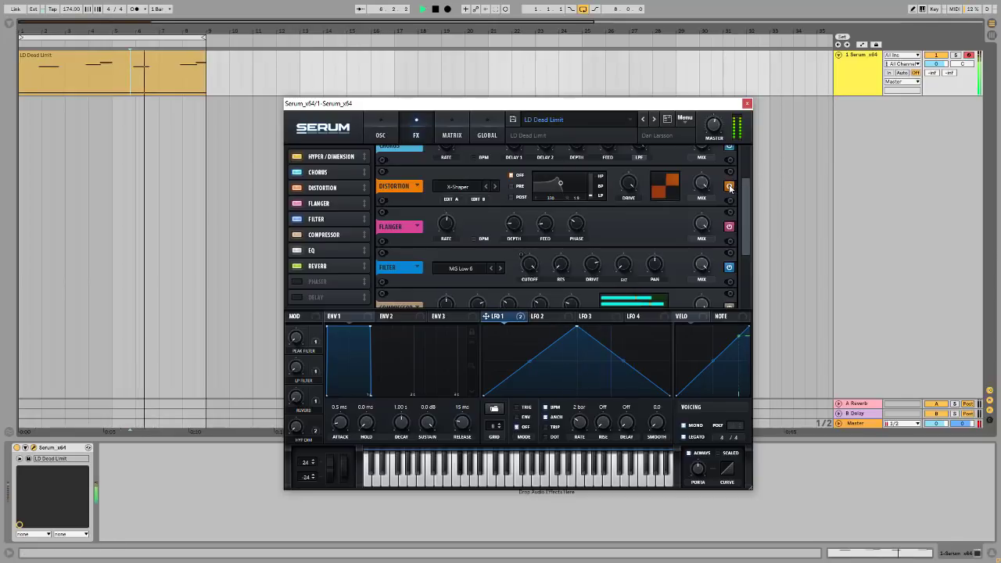
left_click(729, 186)
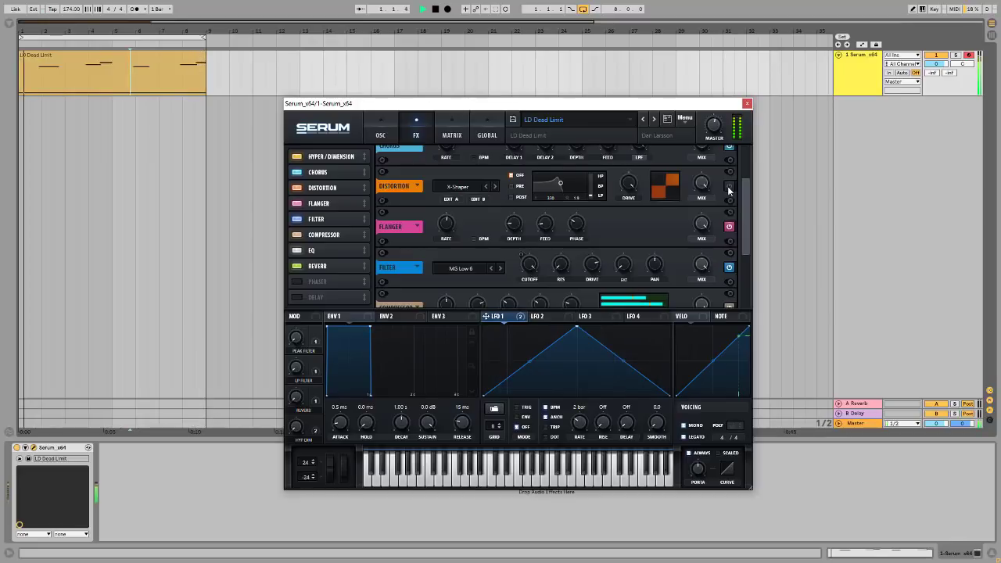
left_click(729, 187)
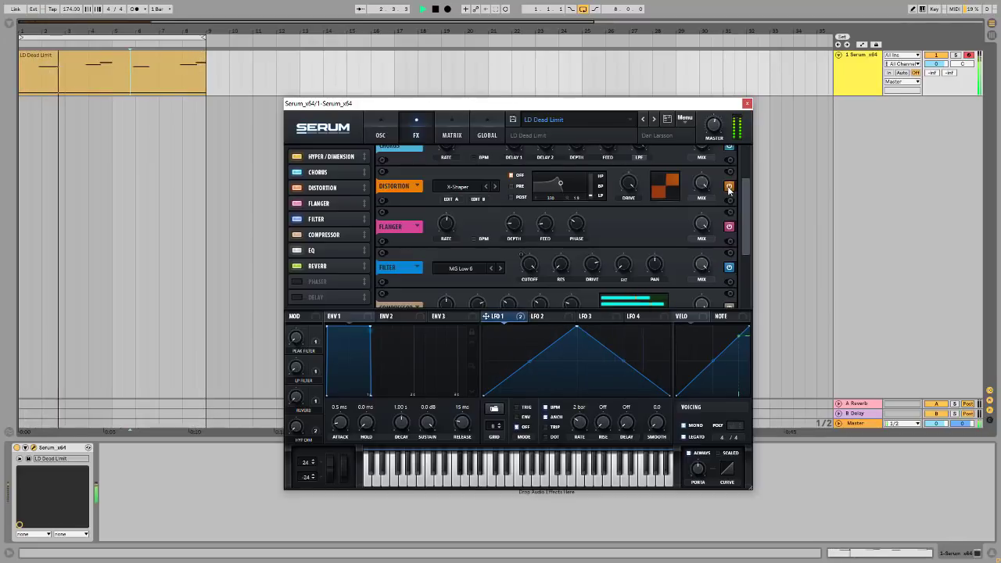
key("space")
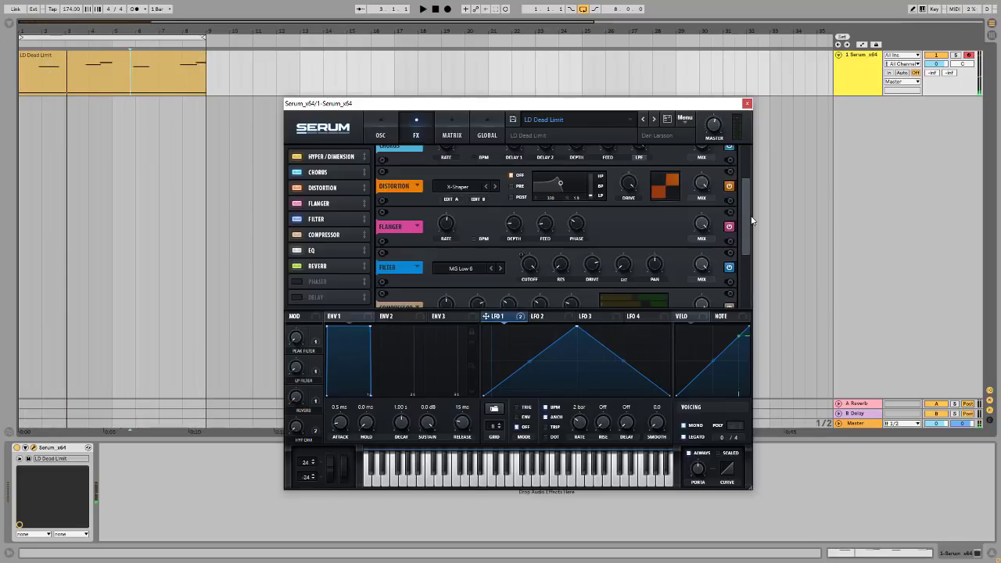
Step: Open the Shaper A curve of the X-Shaper distortion for inspection
scroll(487, 215, "up", 1)
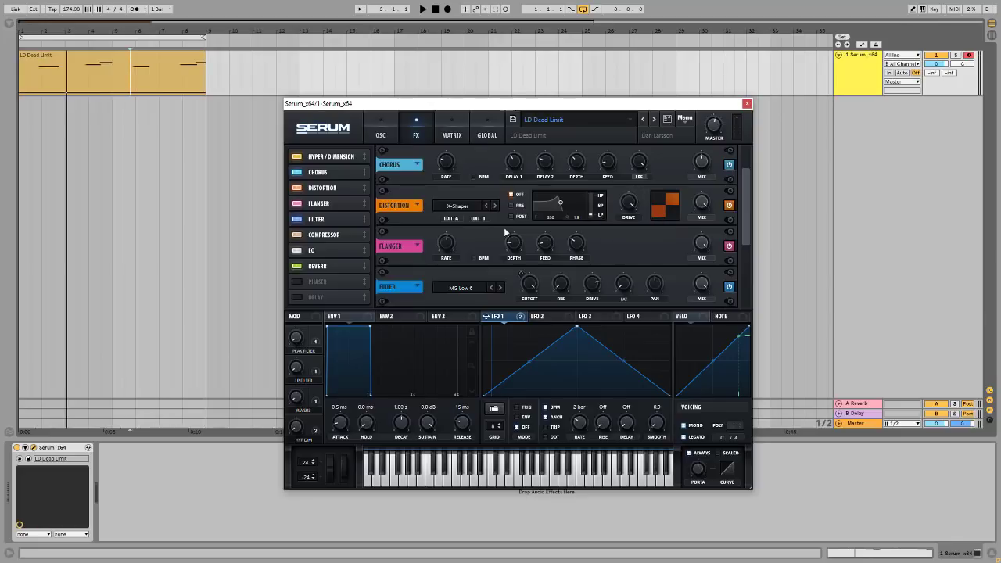
left_click(452, 219)
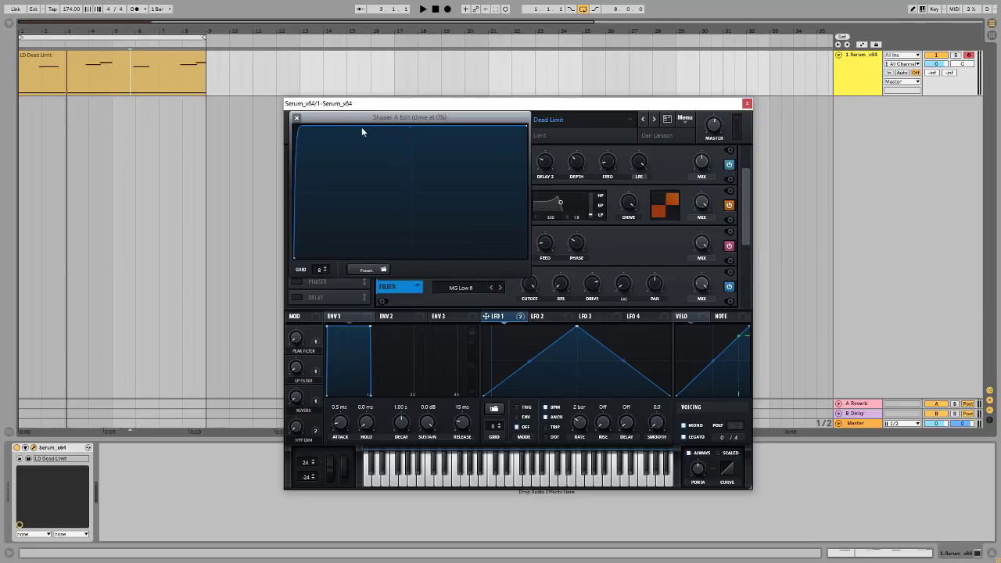
Step: Inspect the X-Shaper distortion's Shaper A and Shaper B curves, closing each curve editor
left_click(298, 117)
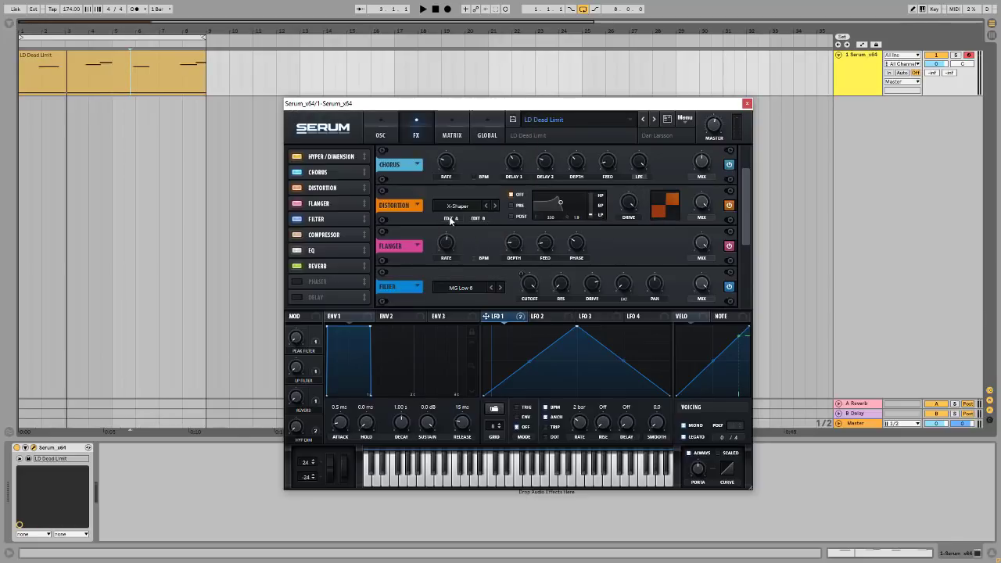
left_click(456, 219)
left_click(299, 119)
left_click(481, 219)
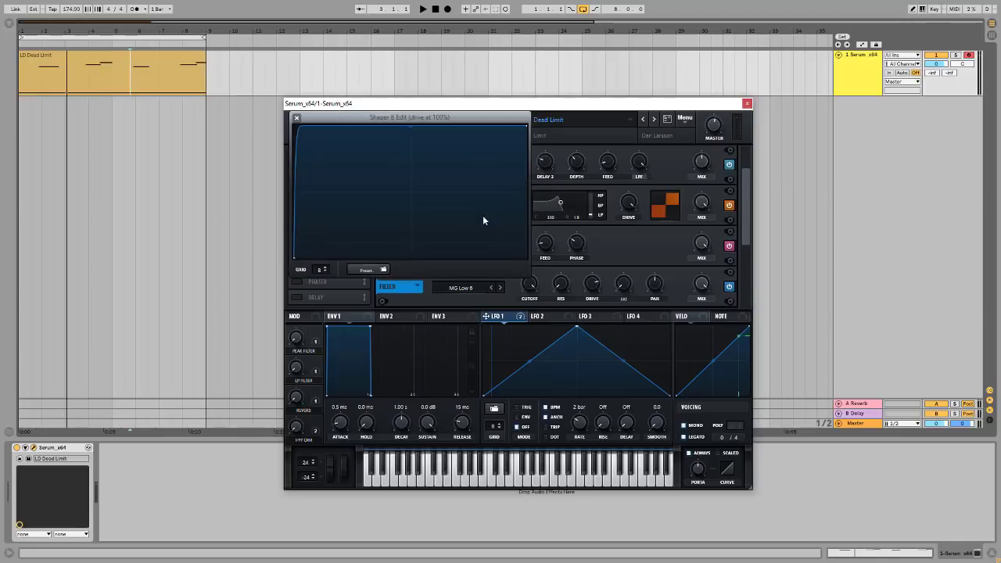
left_click(297, 119)
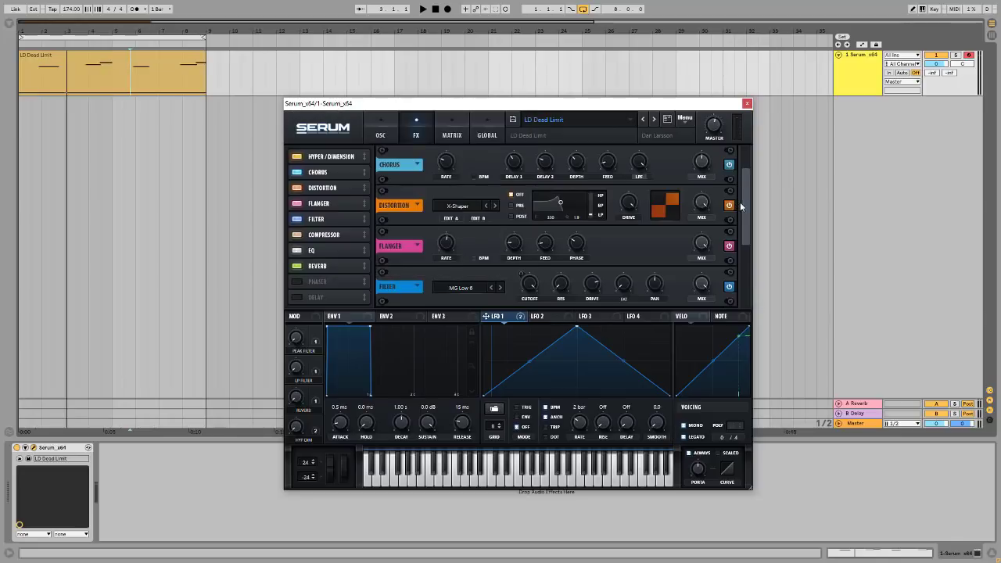
Step: Play the clip with the Flanger bypassed and active to compare its effect
left_click_drag(747, 213, 750, 239)
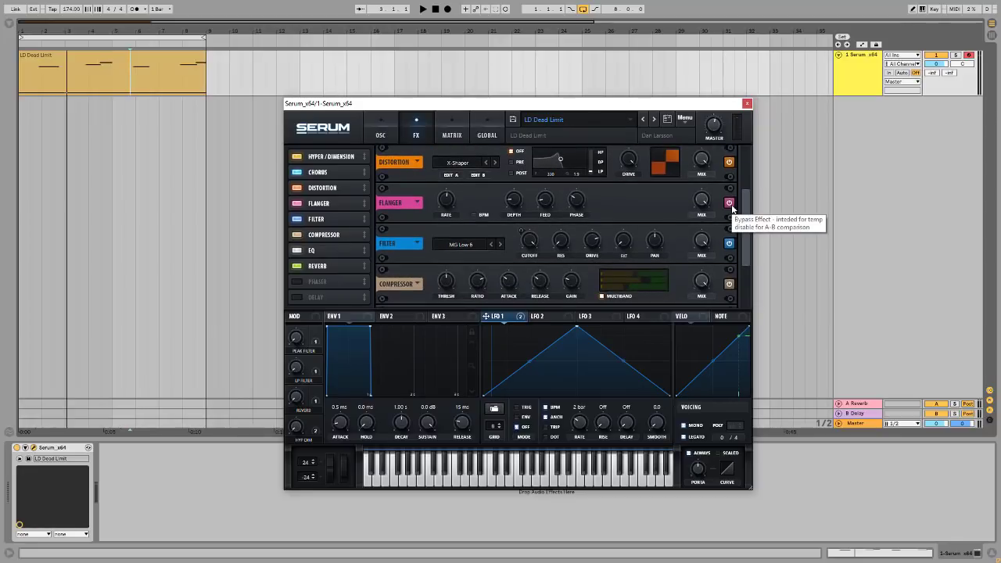
left_click_drag(744, 233, 749, 244)
key("space")
left_click(730, 175)
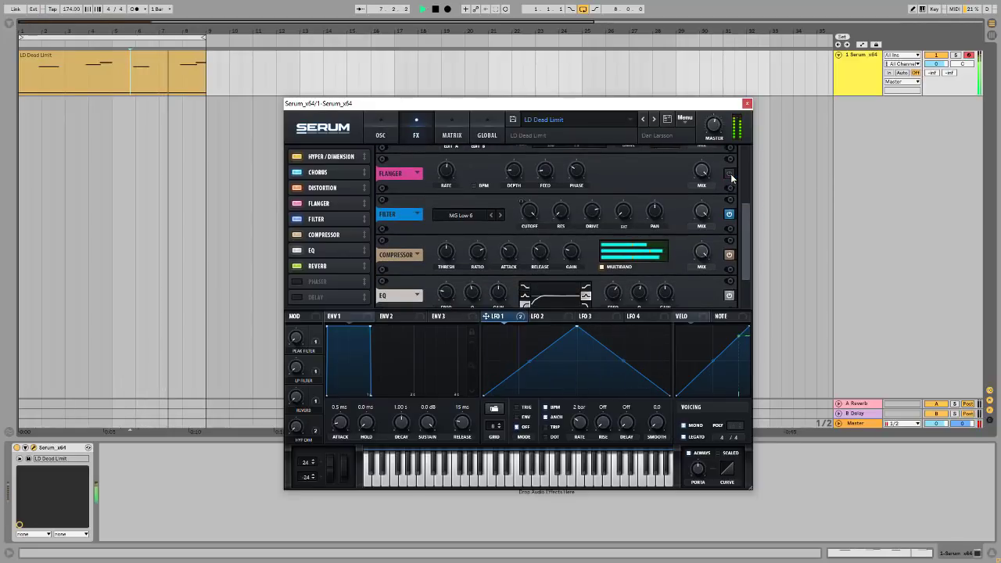
left_click(730, 174)
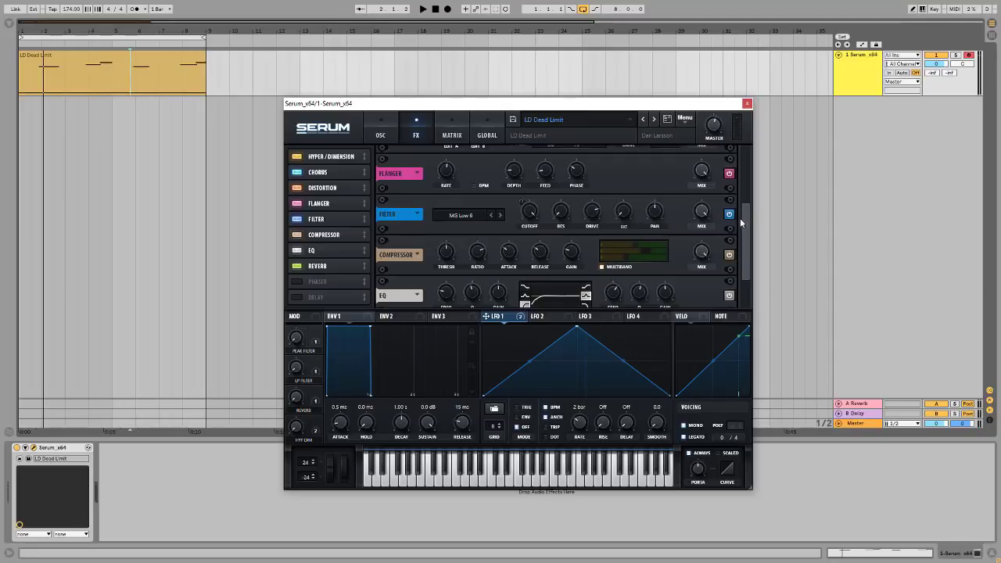
Step: Play the clip with the MG Low 6 filter effect active and bypassed, re-enable it and stop playback
left_click_drag(742, 224, 747, 243)
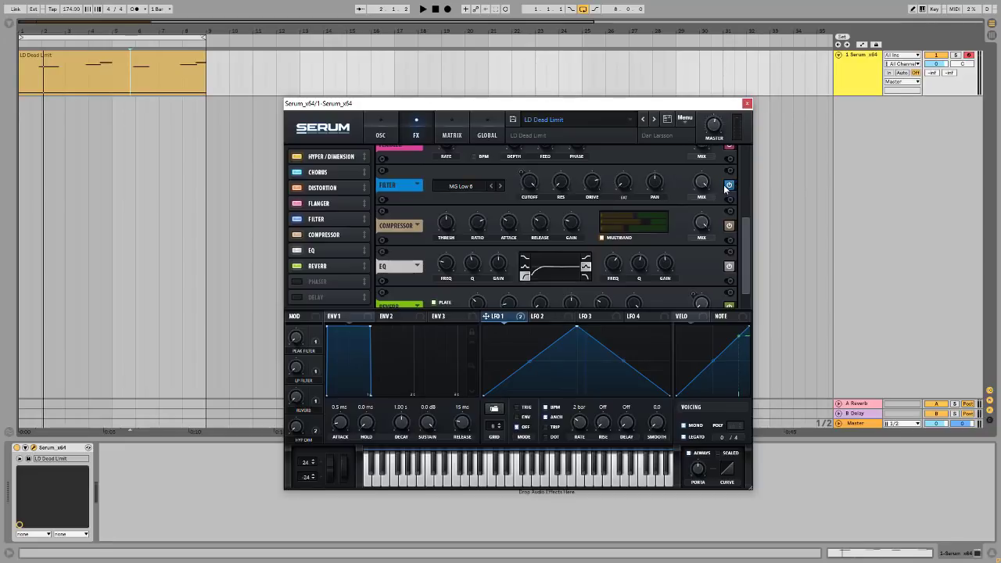
key("space")
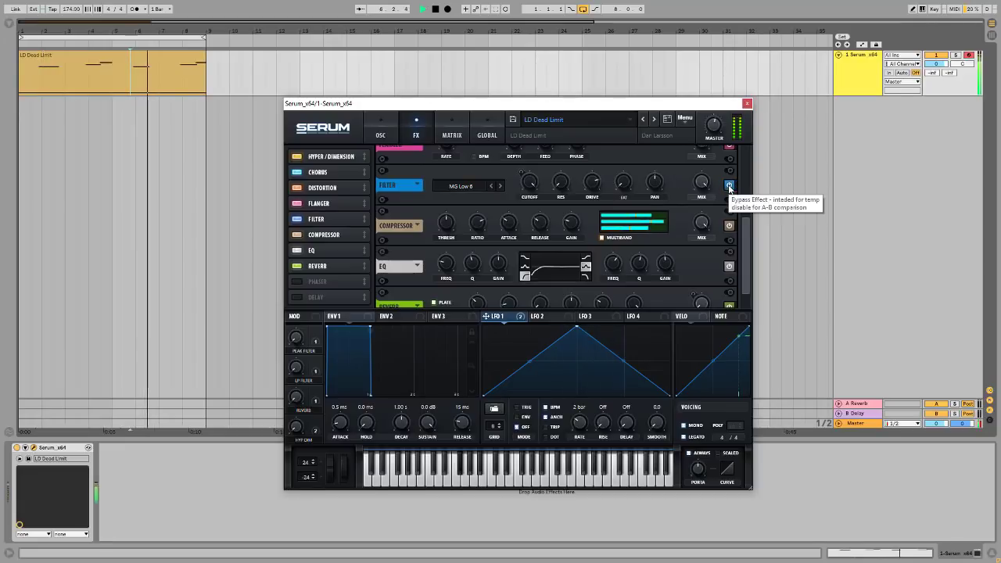
left_click(729, 185)
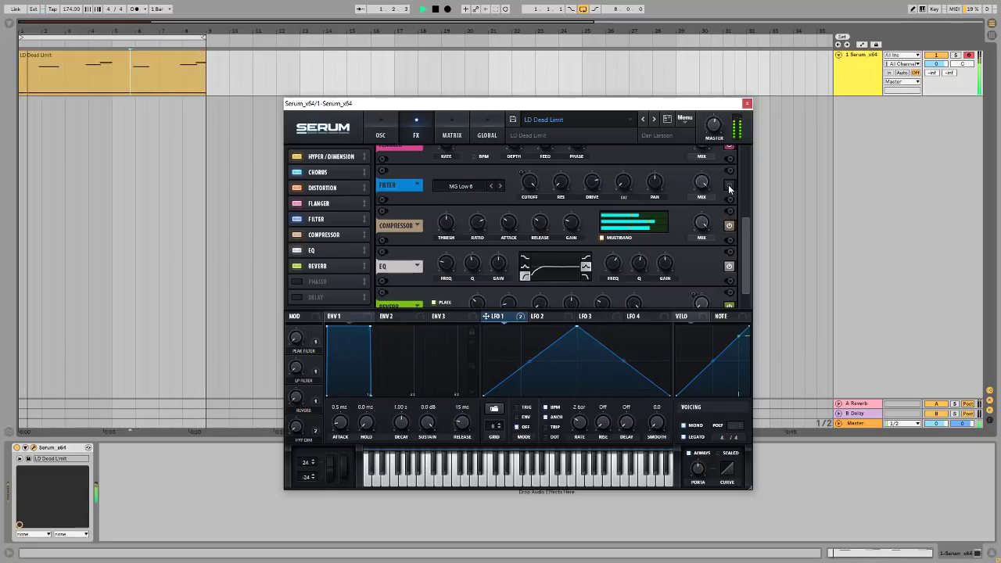
left_click(729, 186)
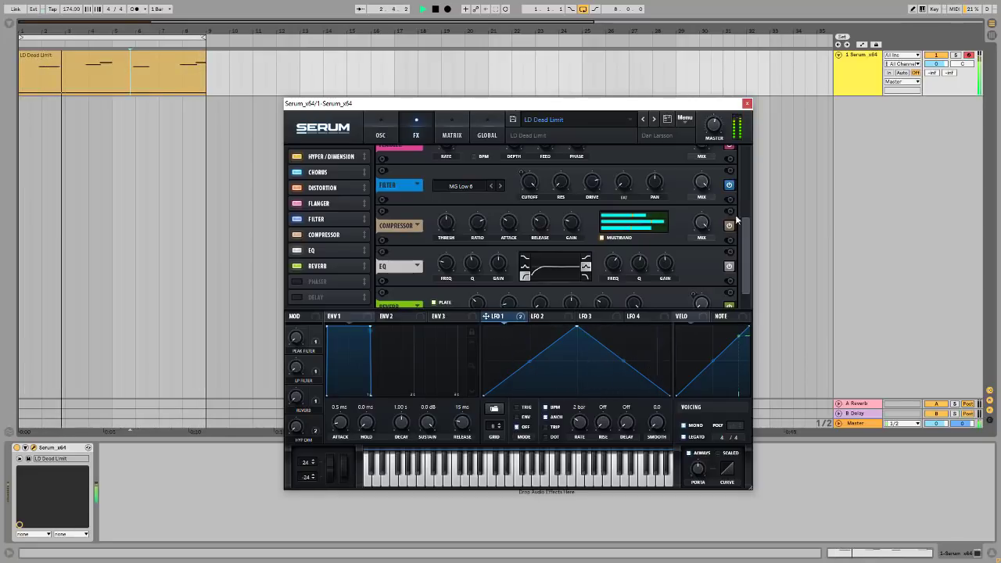
key("space")
Step: Play the clip with the multiband compressor bypassed and active, then set the master volume to 54% and stop playback
scroll(734, 208, "down", 1)
left_click(730, 206)
key("space")
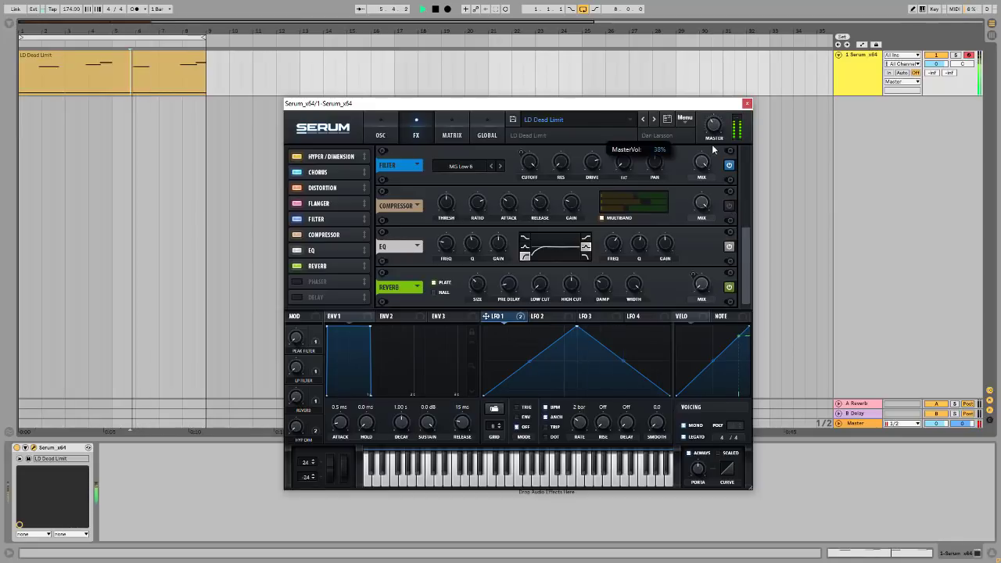
left_click(729, 205)
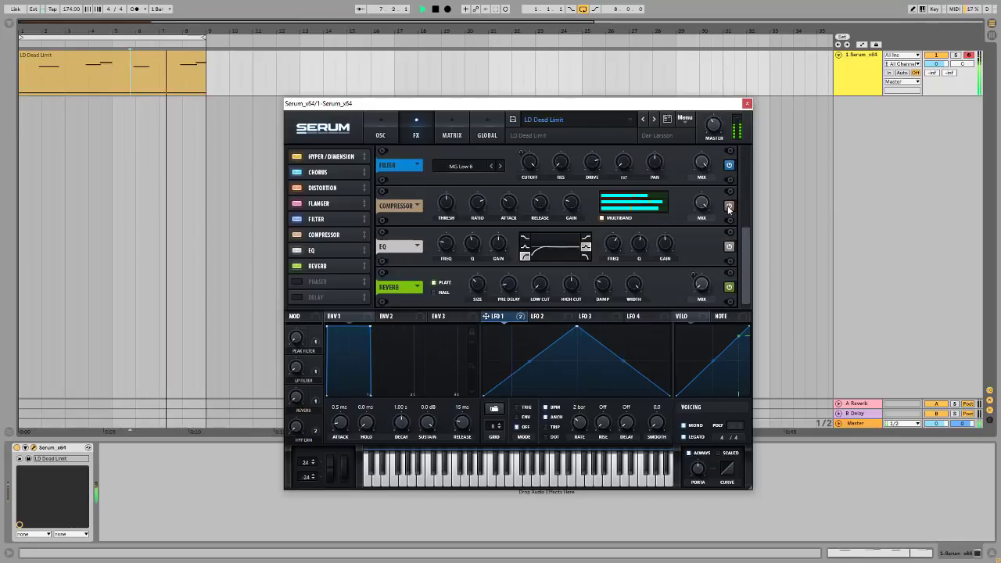
left_click_drag(713, 130, 714, 126)
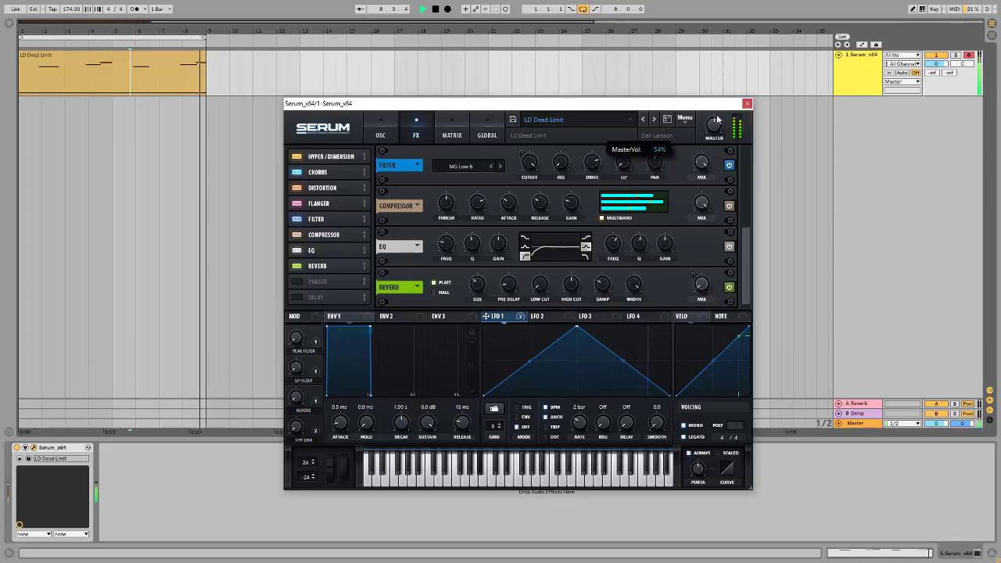
key("space")
Step: Play the clip with the EQ bypassed and active to compare its effect, then stop playback
left_click(730, 247)
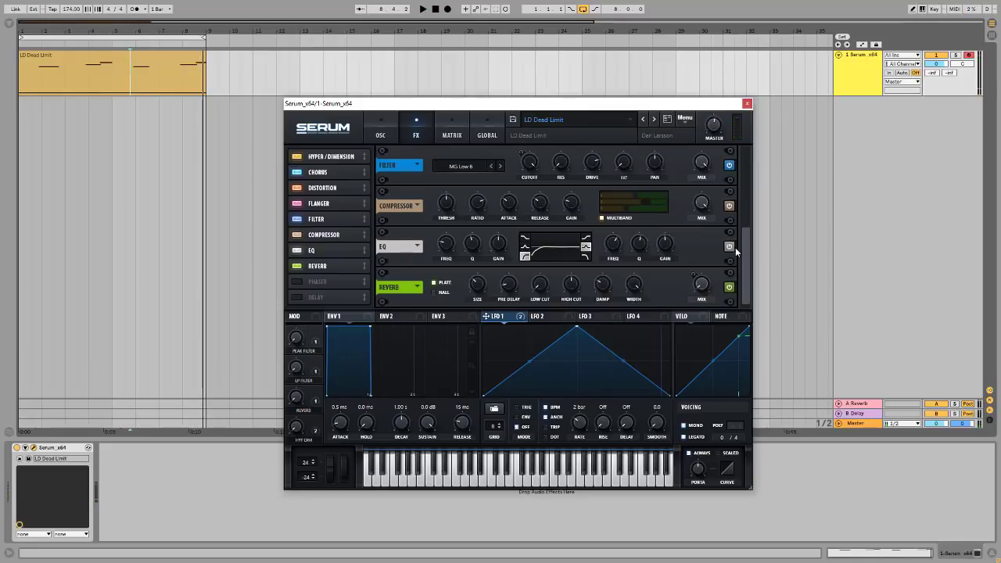
key("space")
left_click(730, 247)
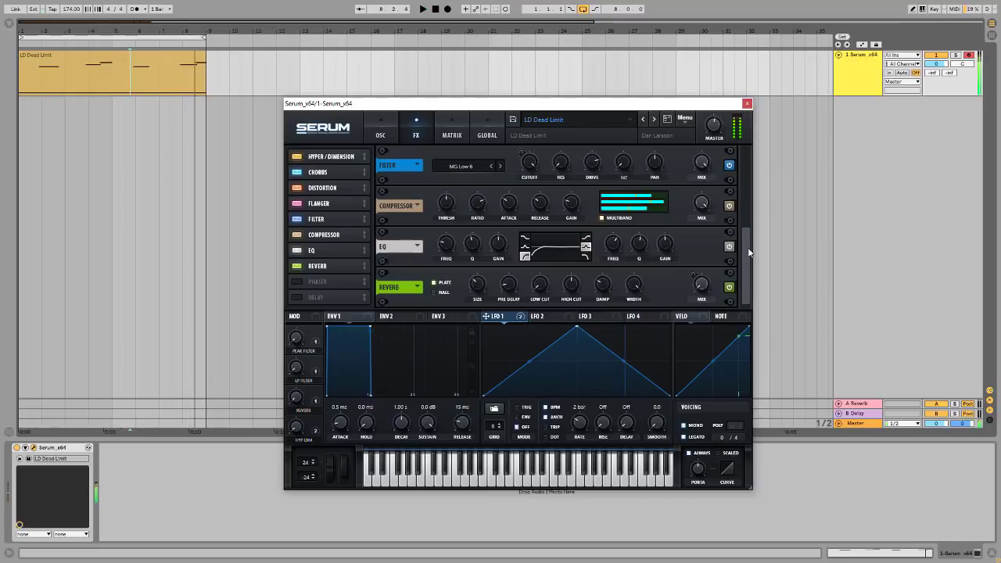
key("space")
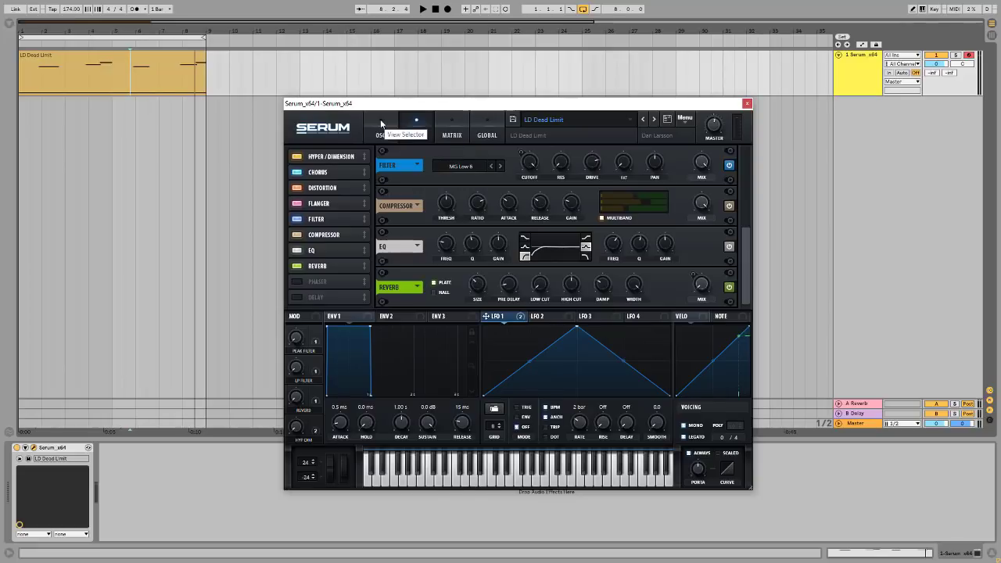
Step: Review the oscillator and filter settings, then the effects chain from Distortion through Reverb
left_click(381, 124)
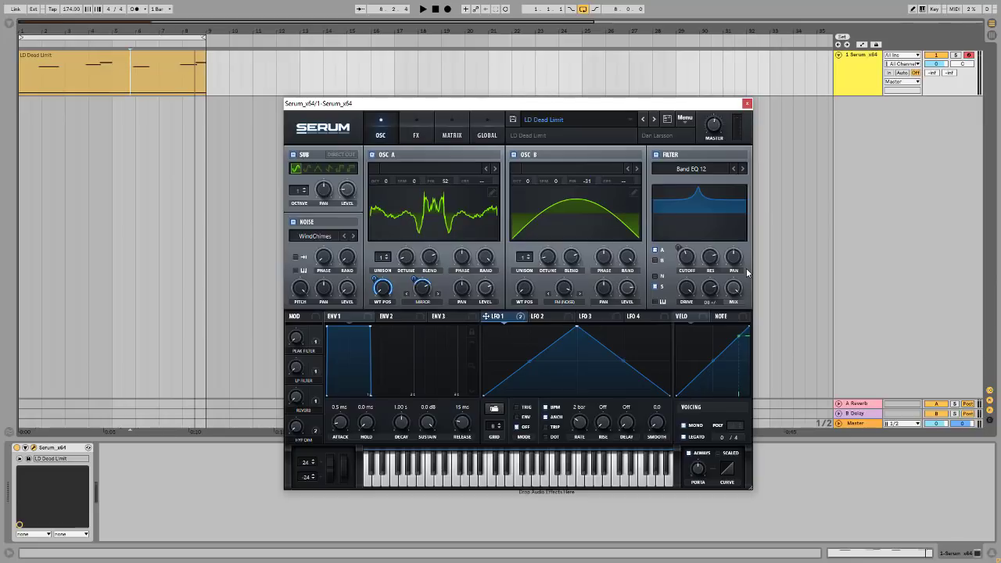
left_click(416, 135)
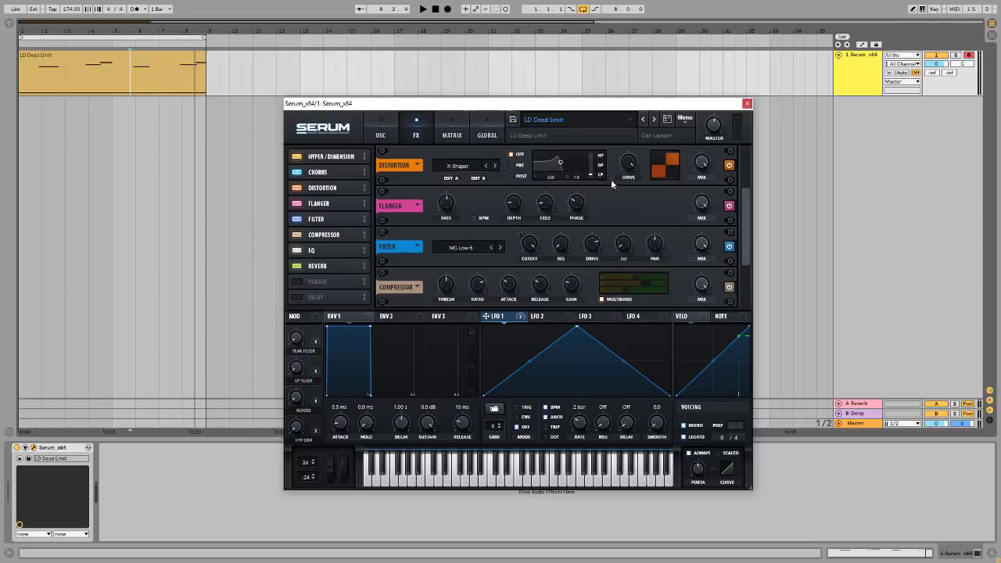
left_click_drag(746, 208, 745, 216)
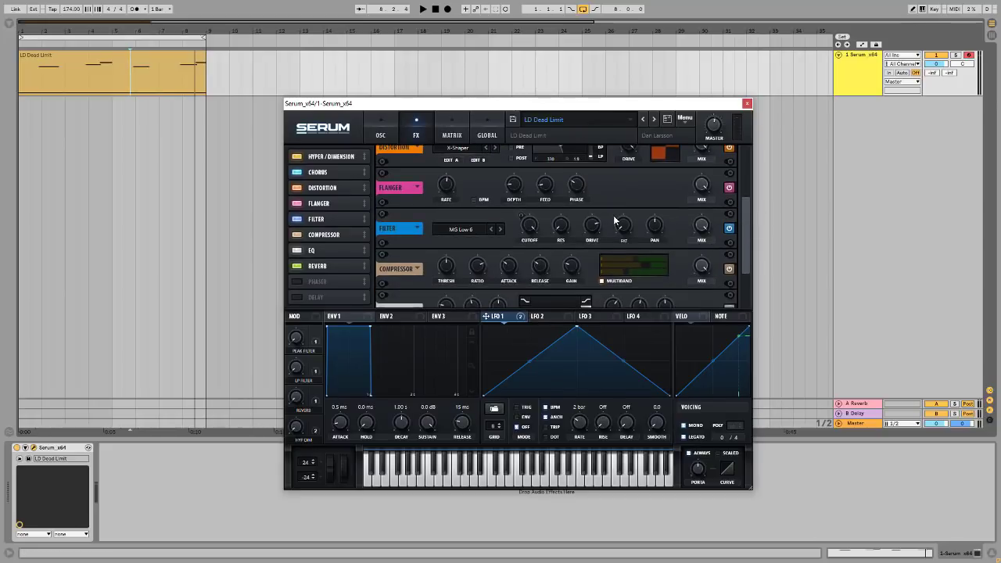
left_click_drag(747, 219, 748, 252)
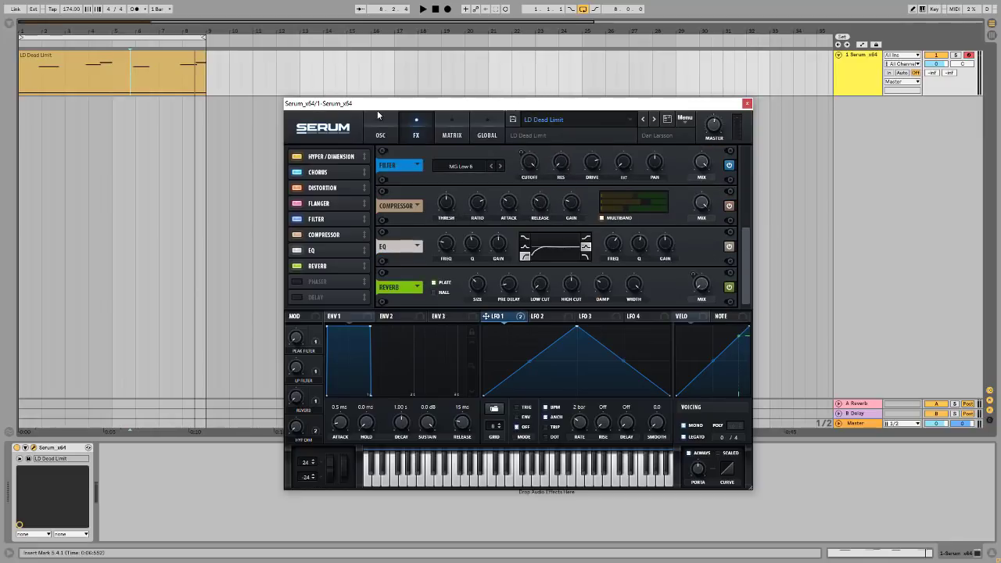